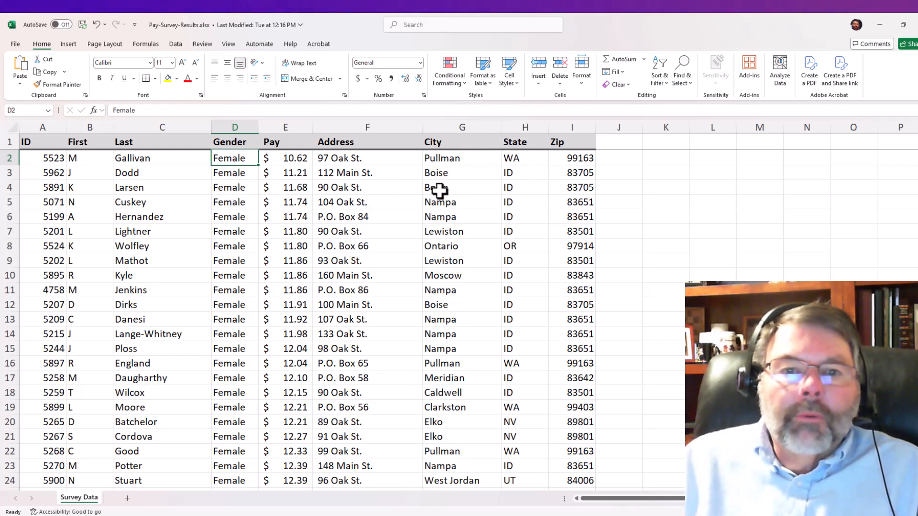
# Sort the survey data by the City column from A to Z.
pyautogui.click(436, 175)
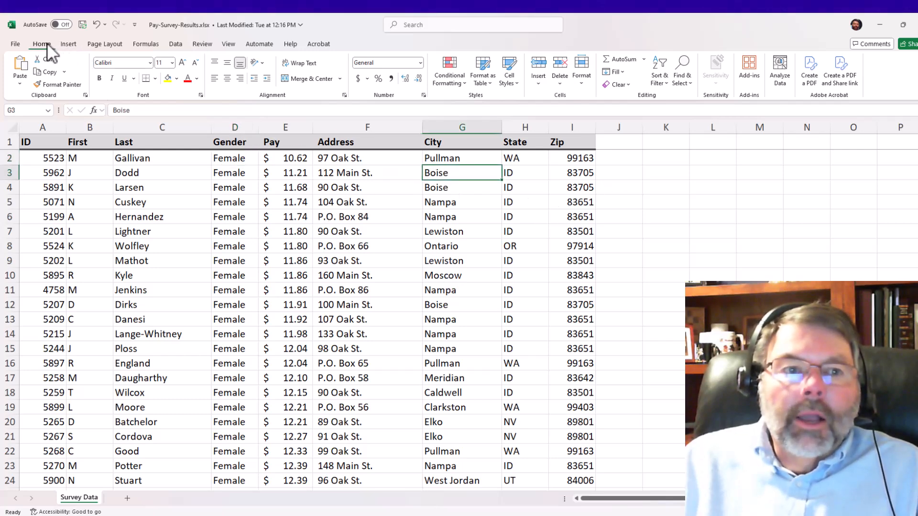
pyautogui.click(659, 75)
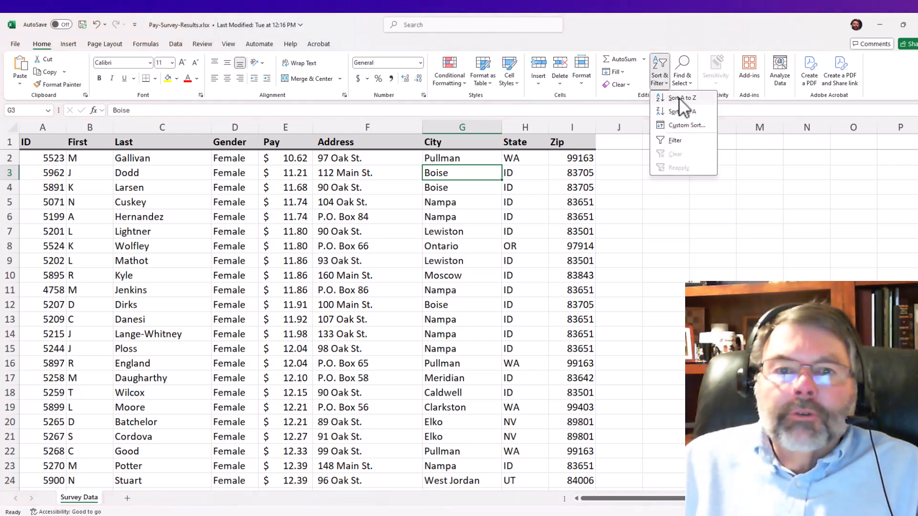
pyautogui.click(678, 97)
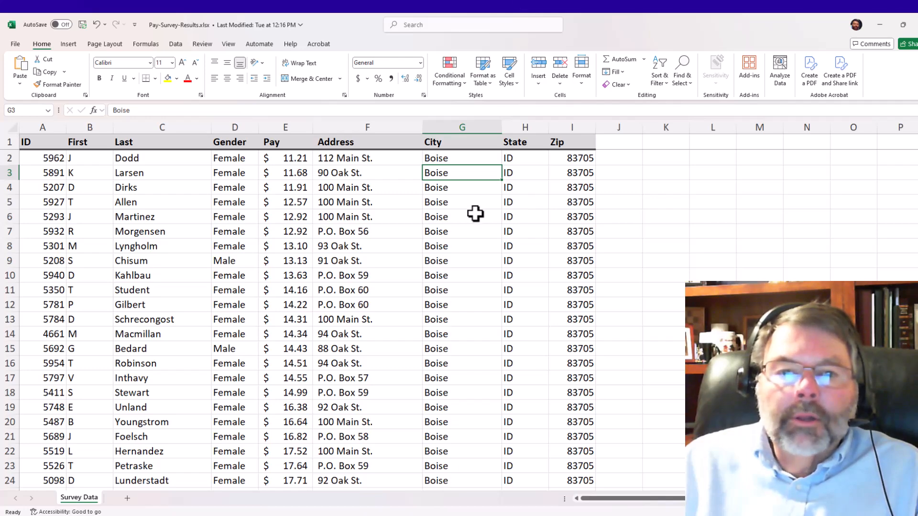
# Look through the sorted rows to check how the records are grouped by city and how states are arranged.
pyautogui.scroll(-20, 475, 214)
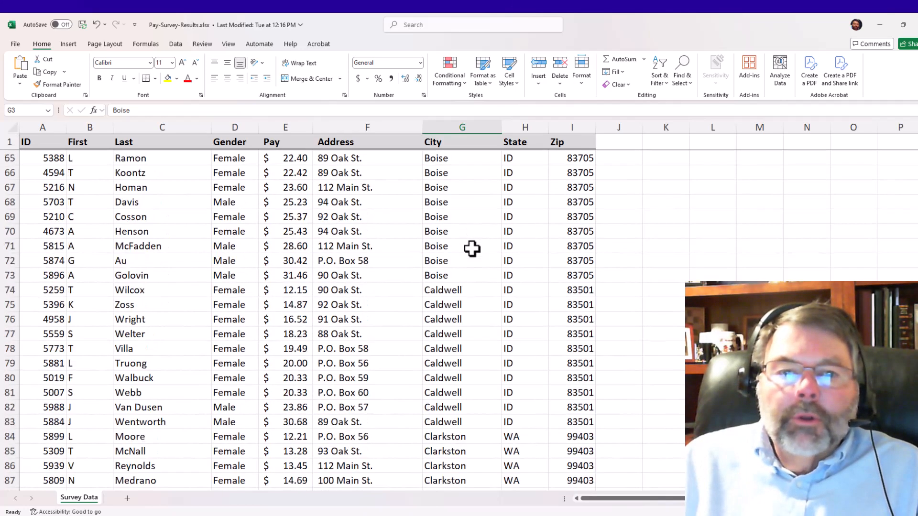
pyautogui.scroll(-16, 472, 248)
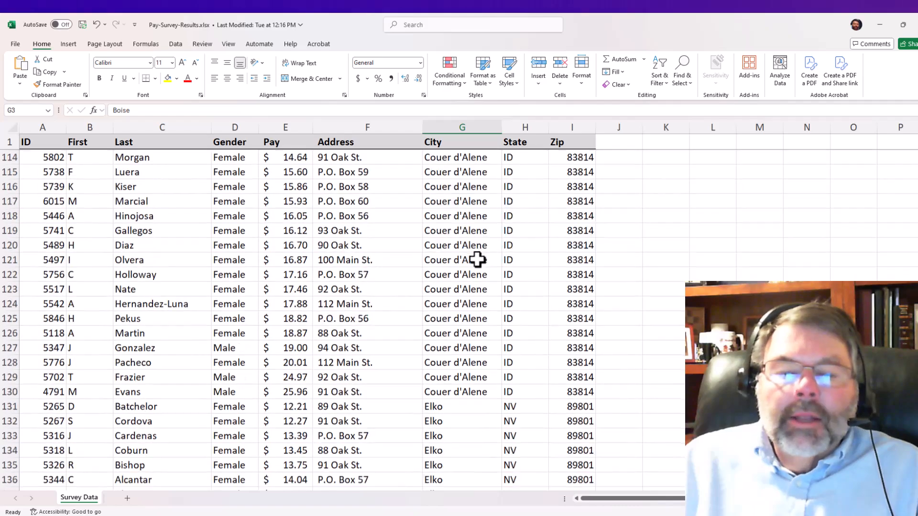
pyautogui.scroll(-4, 478, 260)
pyautogui.scroll(13, 507, 260)
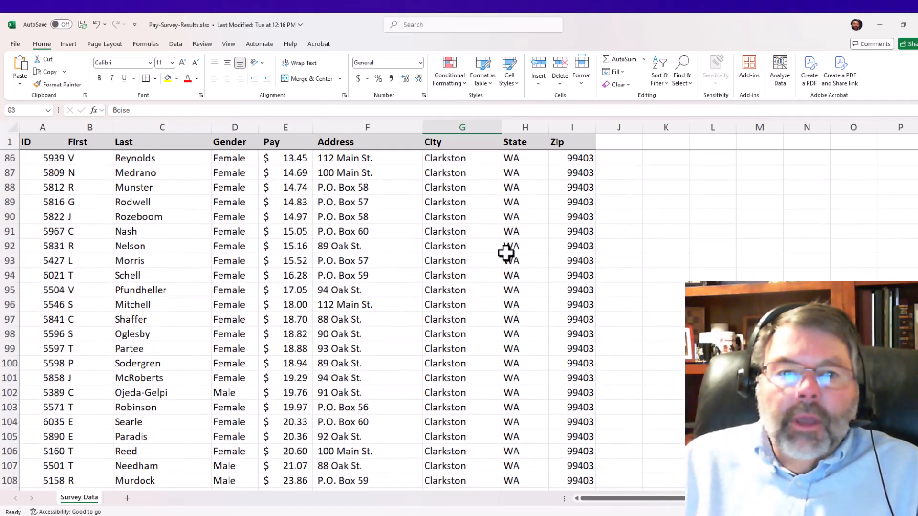
pyautogui.scroll(-13, 505, 253)
pyautogui.scroll(3, 512, 257)
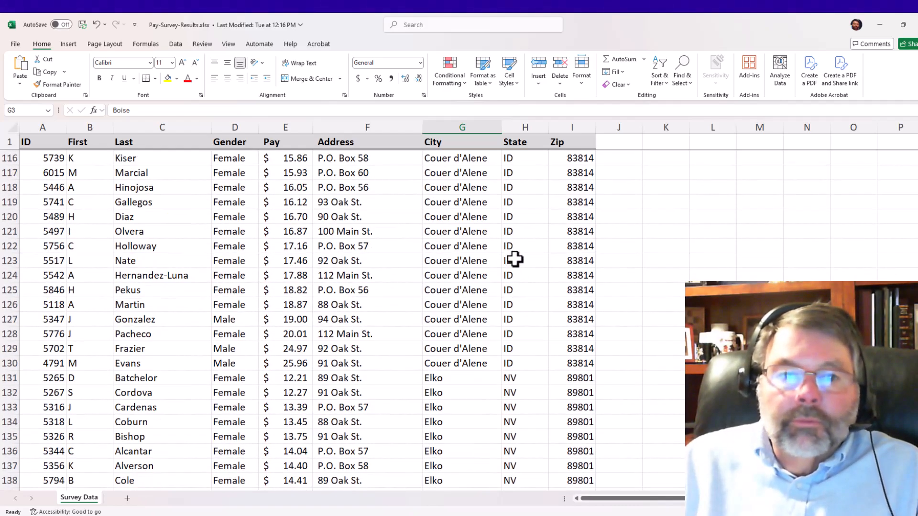
pyautogui.scroll(19, 516, 261)
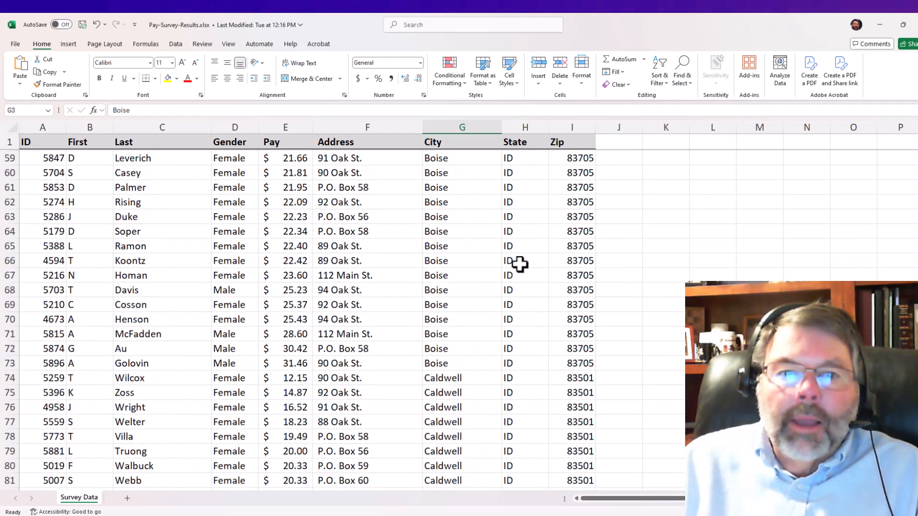
pyautogui.scroll(3, 525, 262)
pyautogui.scroll(9, 530, 258)
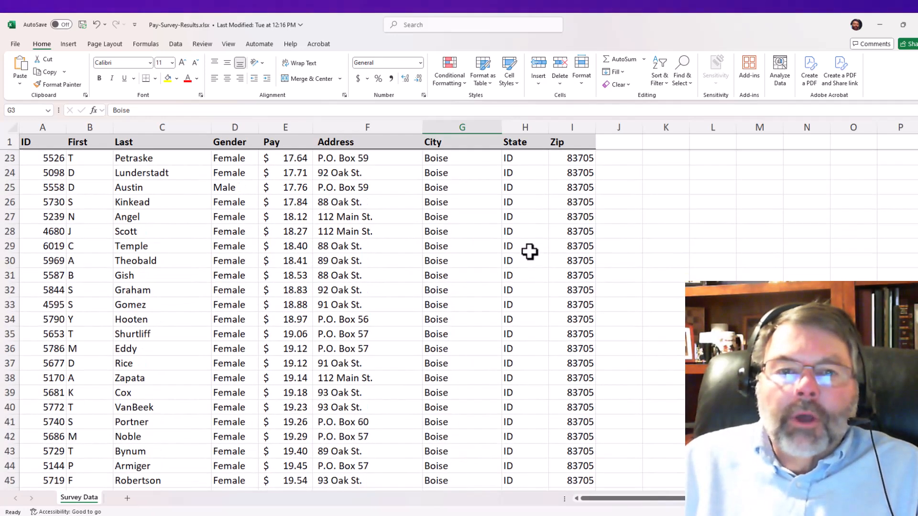
pyautogui.scroll(7, 529, 251)
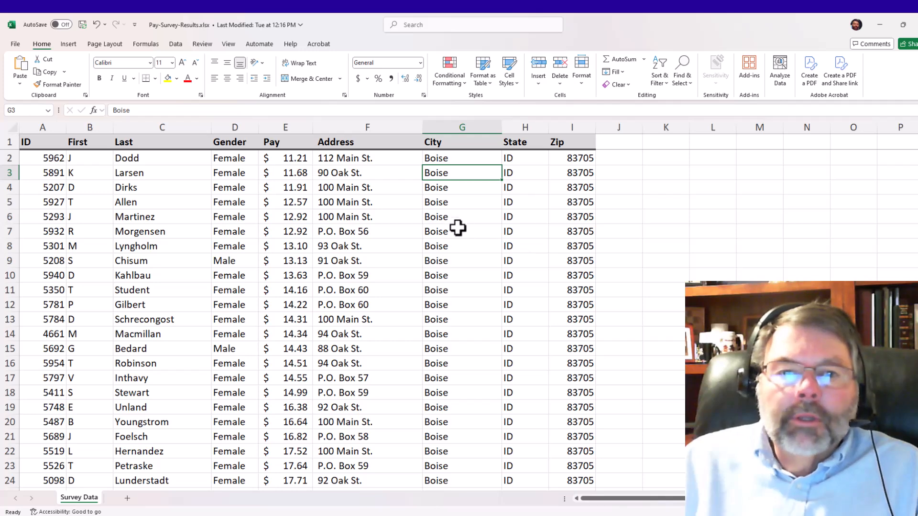
pyautogui.click(443, 155)
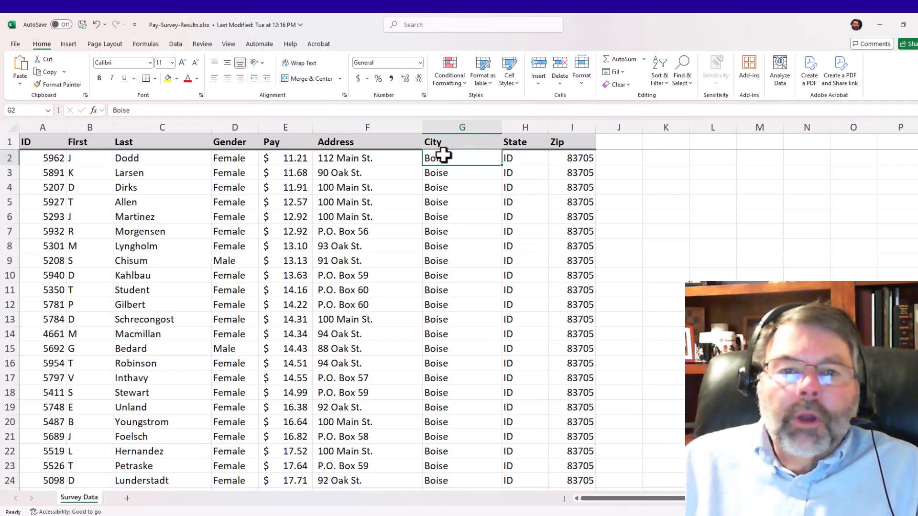
pyautogui.click(525, 157)
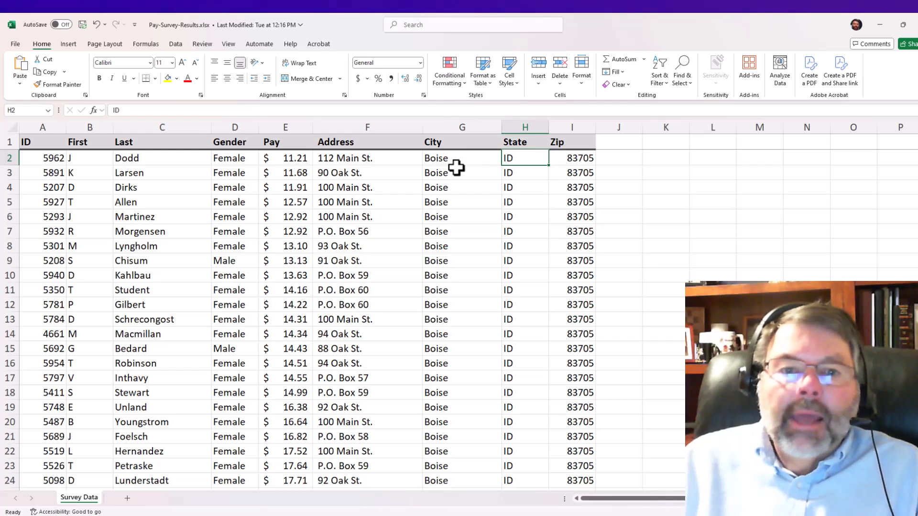
pyautogui.click(286, 156)
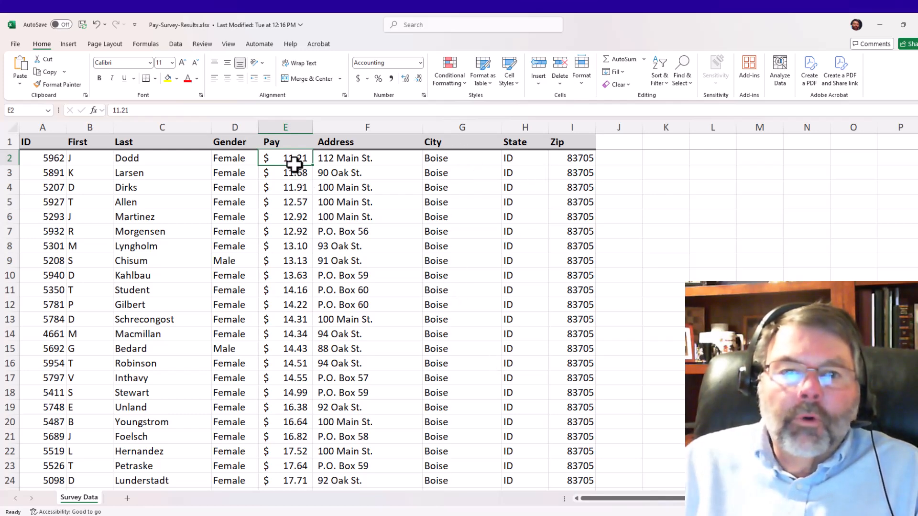
# Start a custom sort of the survey data with State as the first sort column.
pyautogui.click(534, 157)
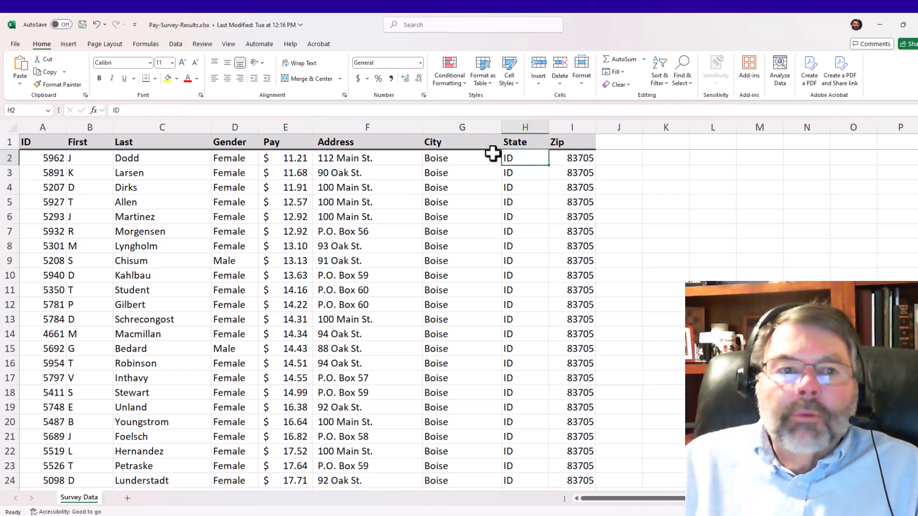
pyautogui.click(178, 45)
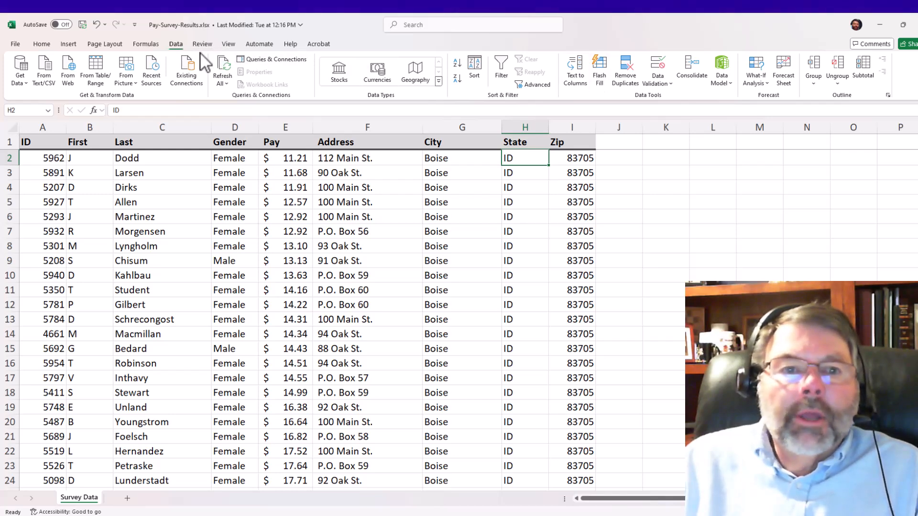
pyautogui.click(41, 47)
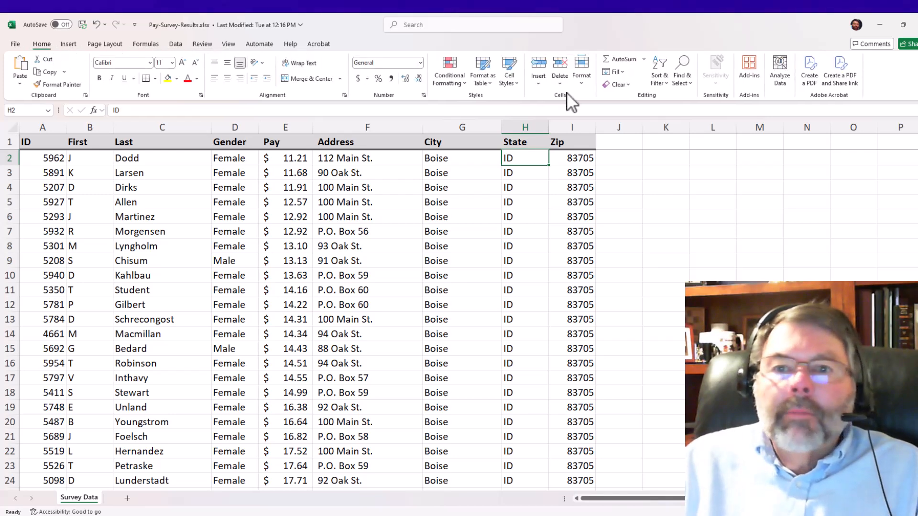
pyautogui.click(661, 80)
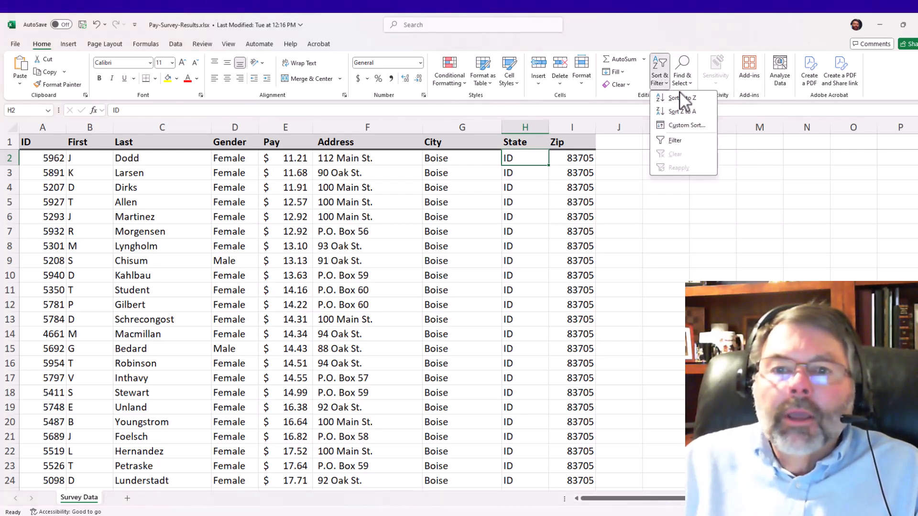
pyautogui.click(686, 125)
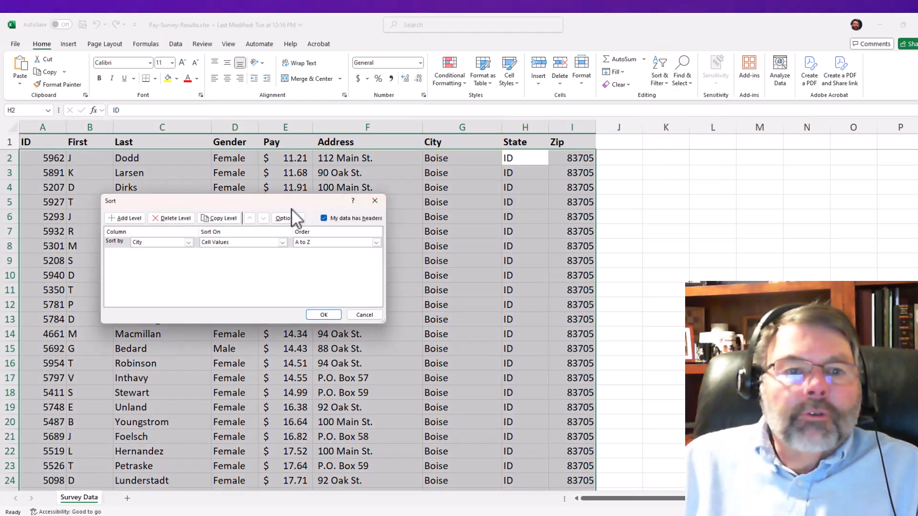
pyautogui.moveTo(273, 200); pyautogui.dragTo(616, 184)
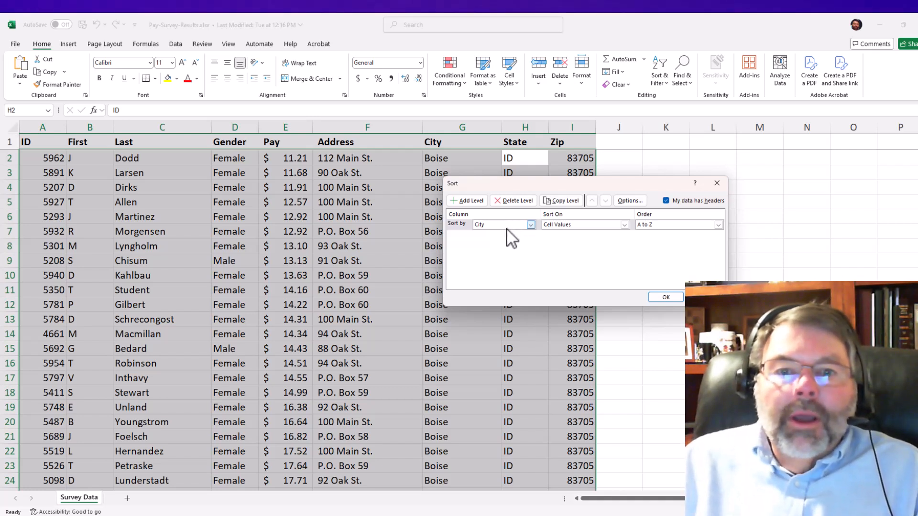
pyautogui.click(531, 224)
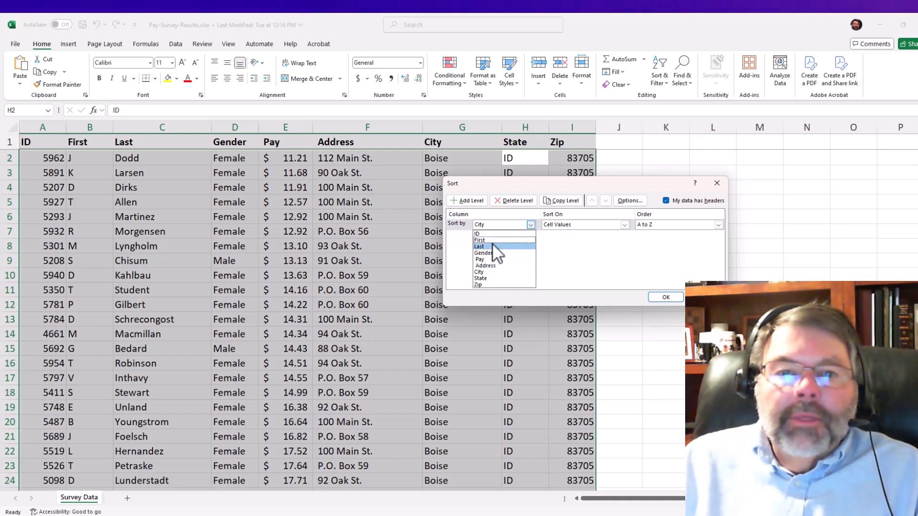
pyautogui.click(492, 277)
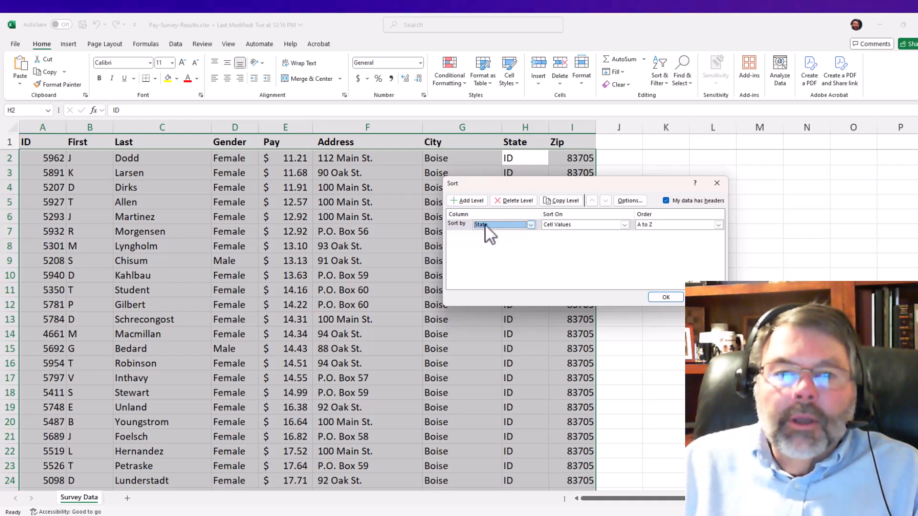
# Add a second sort level to the custom sort that orders by City.
pyautogui.click(474, 199)
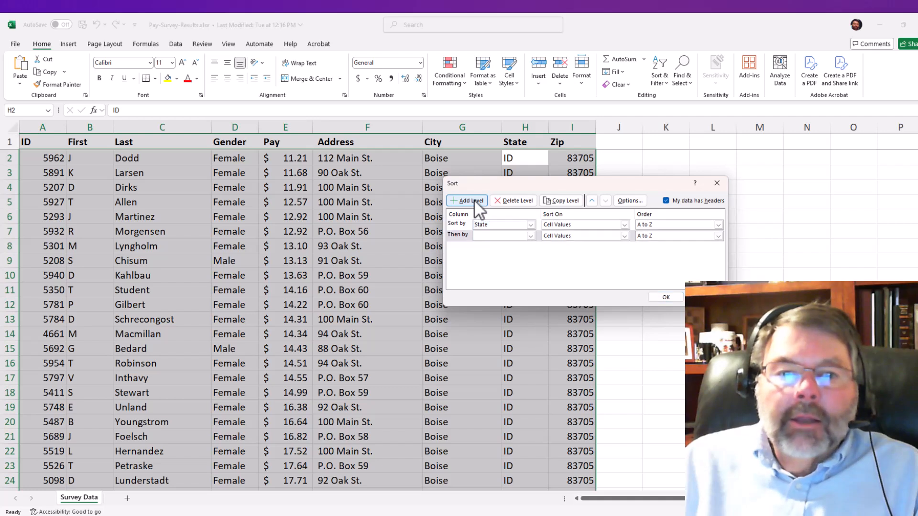
pyautogui.click(529, 235)
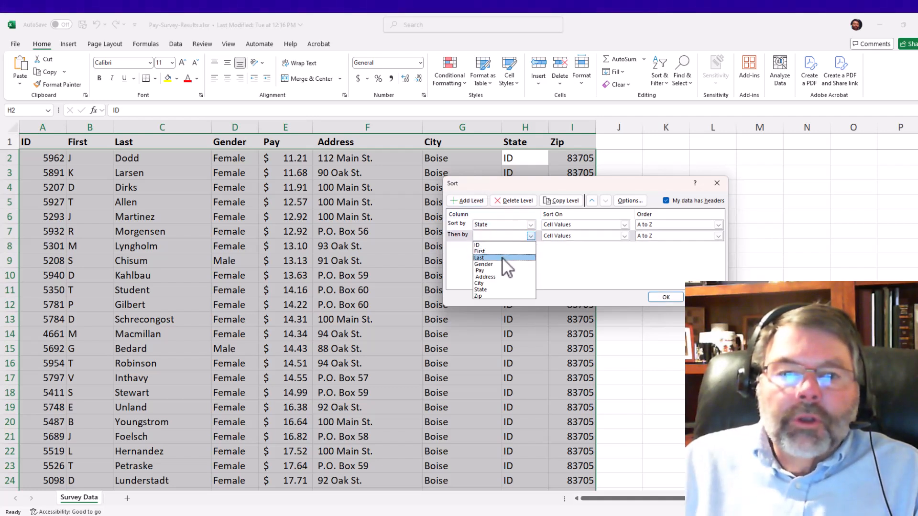
pyautogui.click(492, 283)
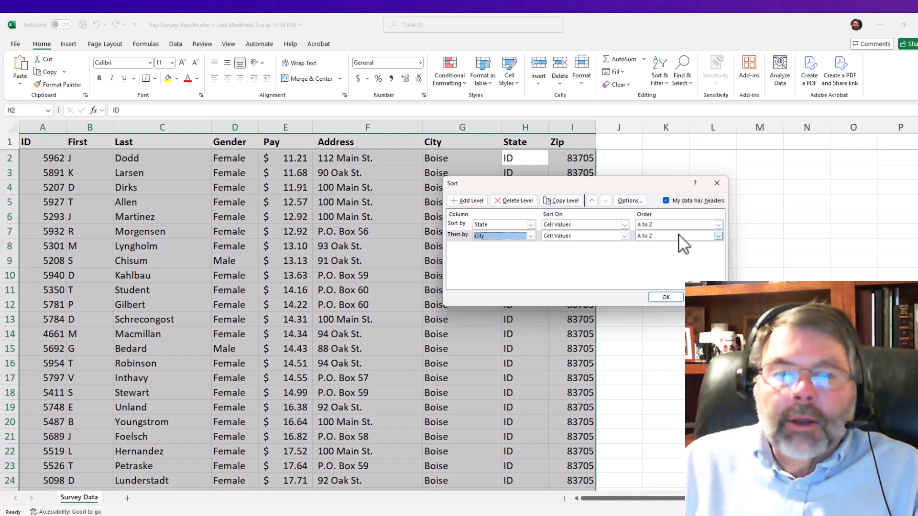
# Add a third sort level on Pay ordered Largest to Smallest, and apply the custom sort.
pyautogui.click(474, 198)
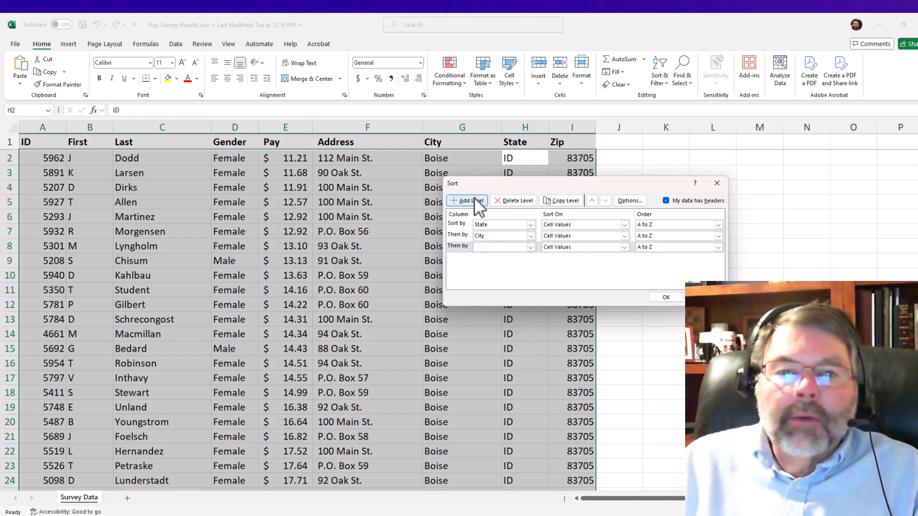
pyautogui.click(530, 247)
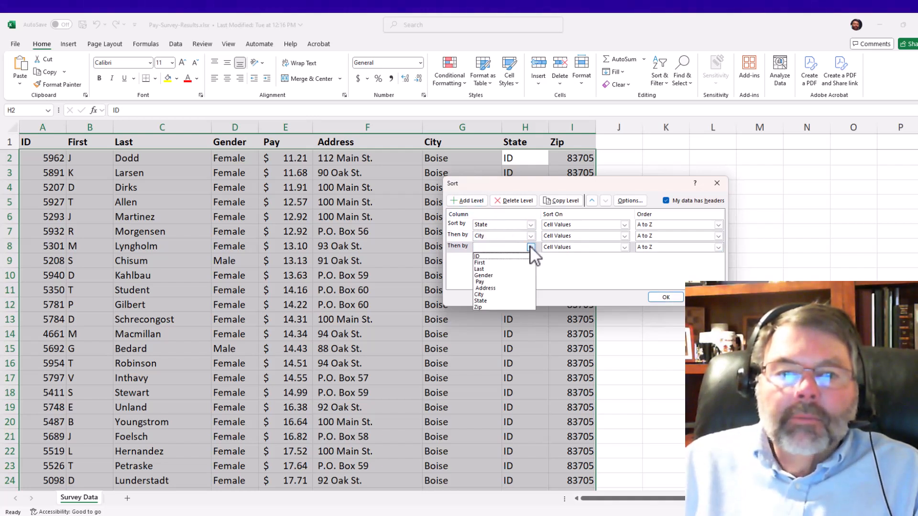
pyautogui.click(490, 281)
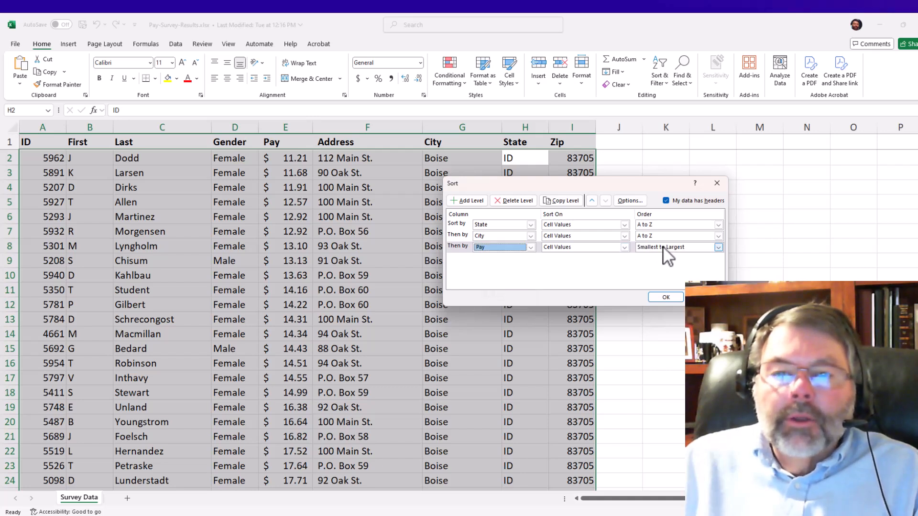
pyautogui.click(718, 246)
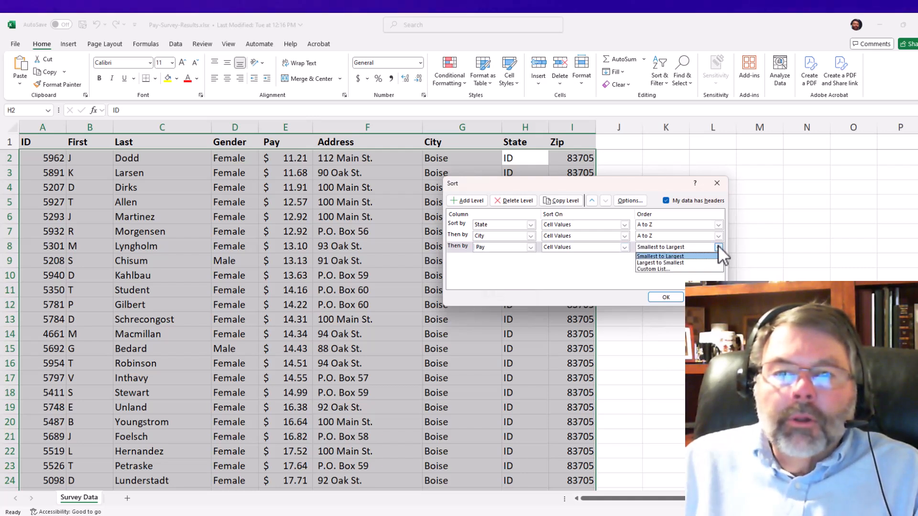
pyautogui.click(668, 263)
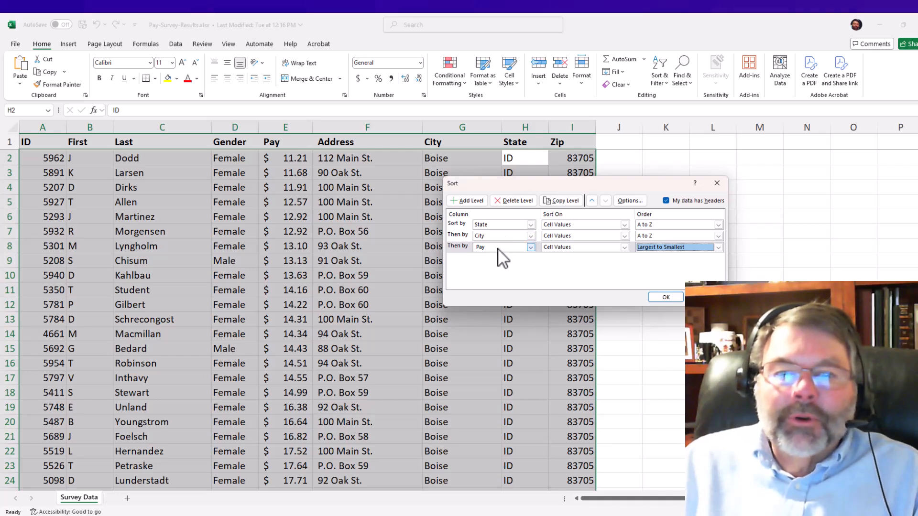
pyautogui.click(661, 296)
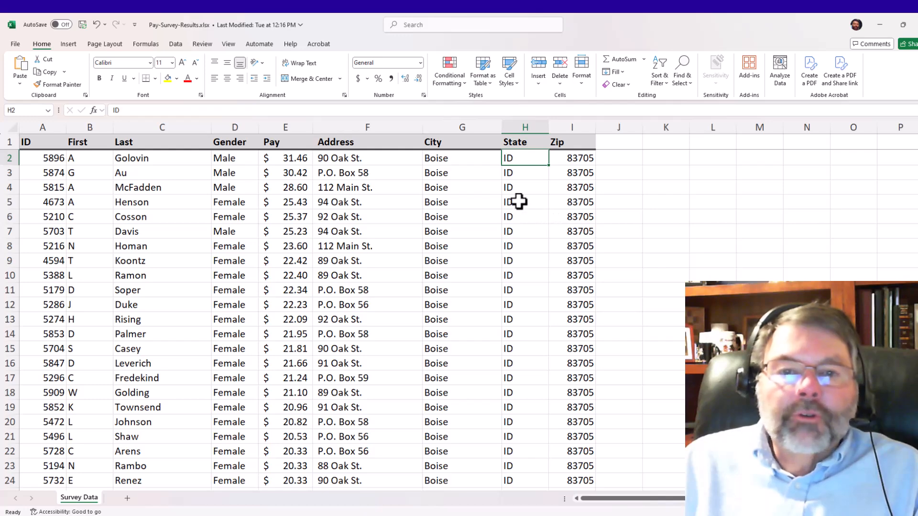
# Look through the sorted rows to check the order by state, city and pay.
pyautogui.scroll(-18, 519, 201)
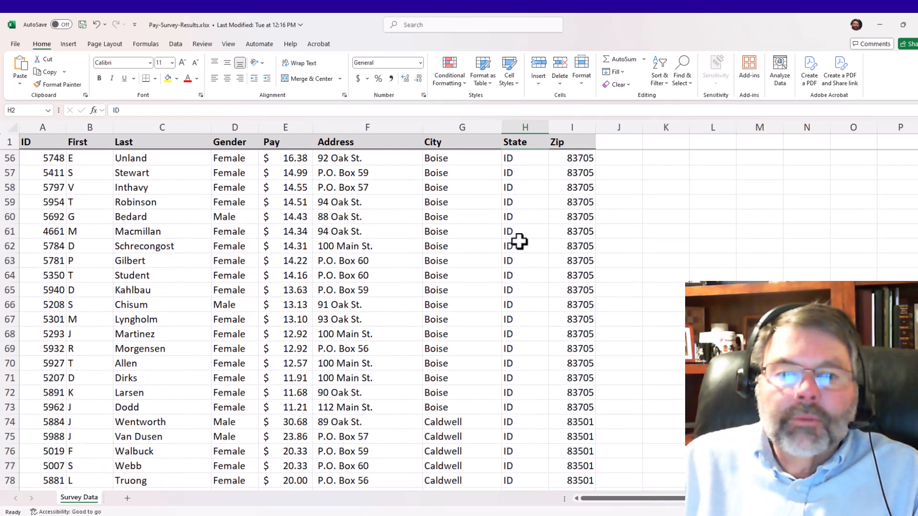
pyautogui.scroll(-20, 518, 242)
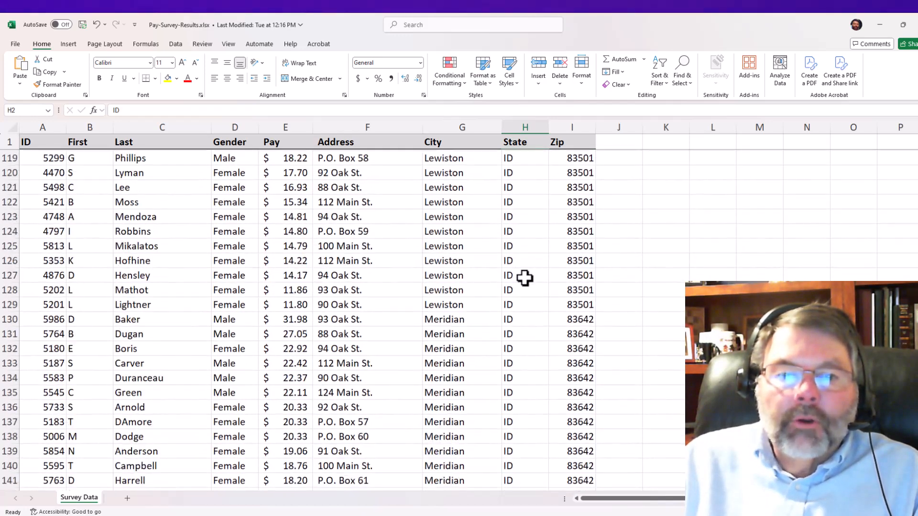
pyautogui.scroll(-20, 524, 279)
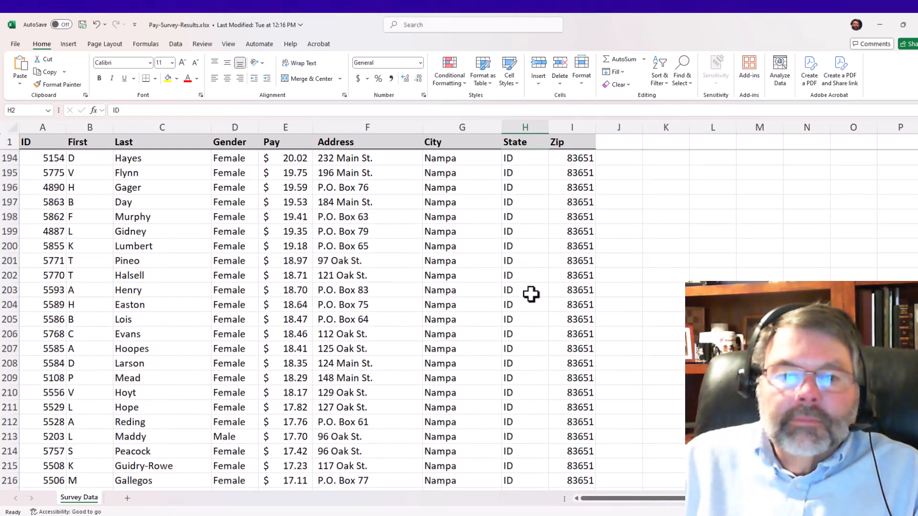
pyautogui.scroll(-20, 533, 306)
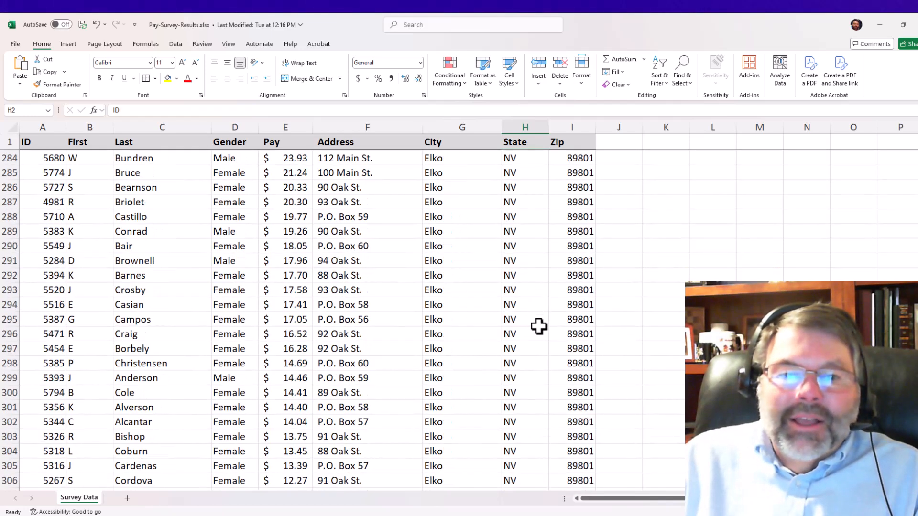
pyautogui.scroll(-11, 538, 326)
pyautogui.scroll(3, 545, 334)
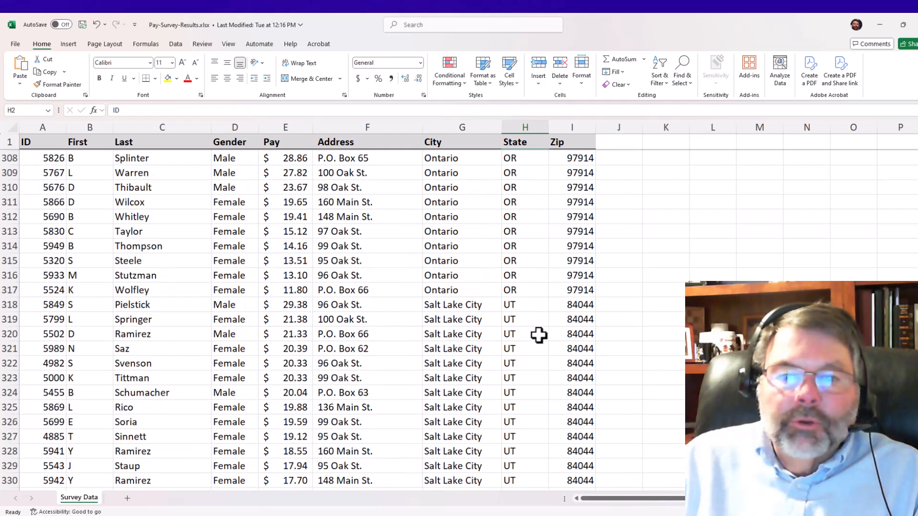
# Return to the start of the list and check the Idaho rows for descending pay within Boise and Caldwell.
pyautogui.hotkey('ctrl', 'Home')
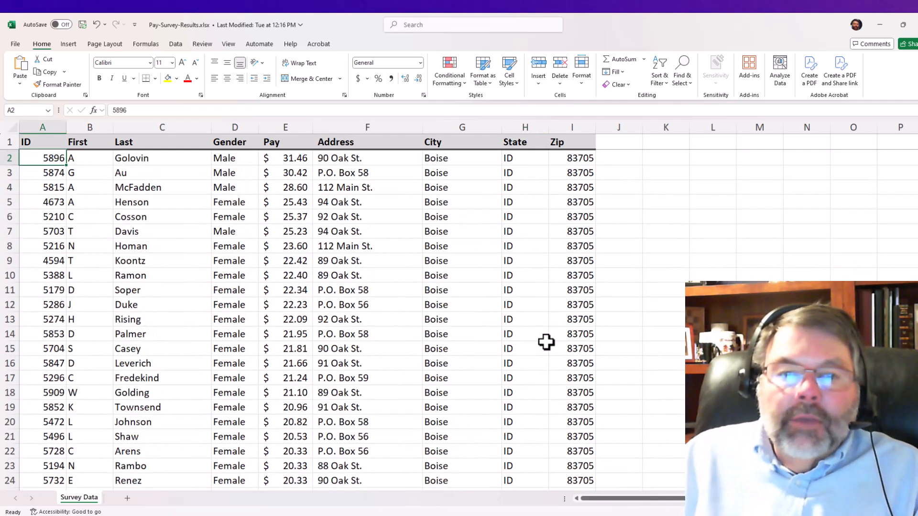
pyautogui.scroll(-9, 505, 289)
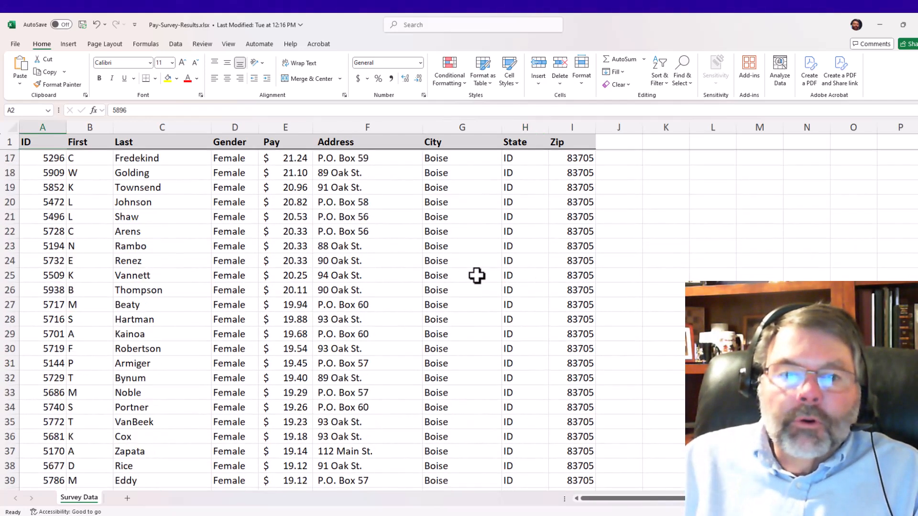
pyautogui.scroll(-11, 469, 275)
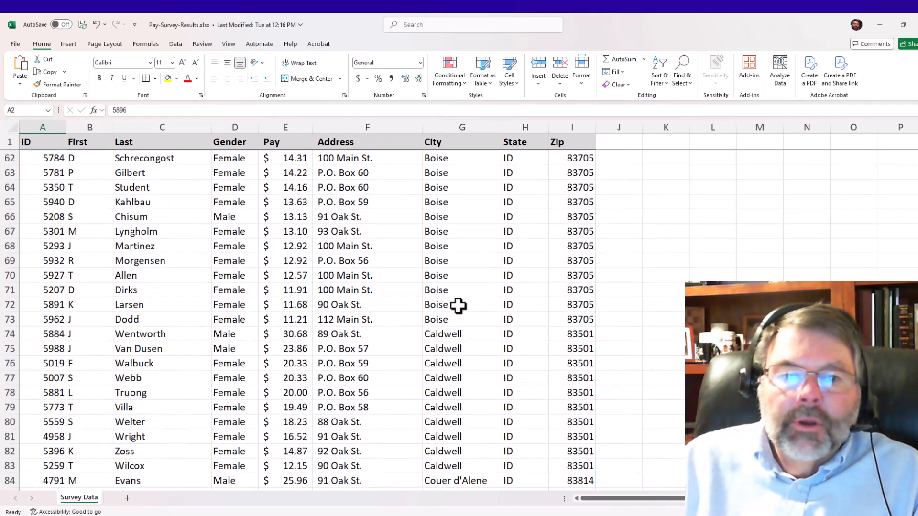
pyautogui.scroll(10, 543, 378)
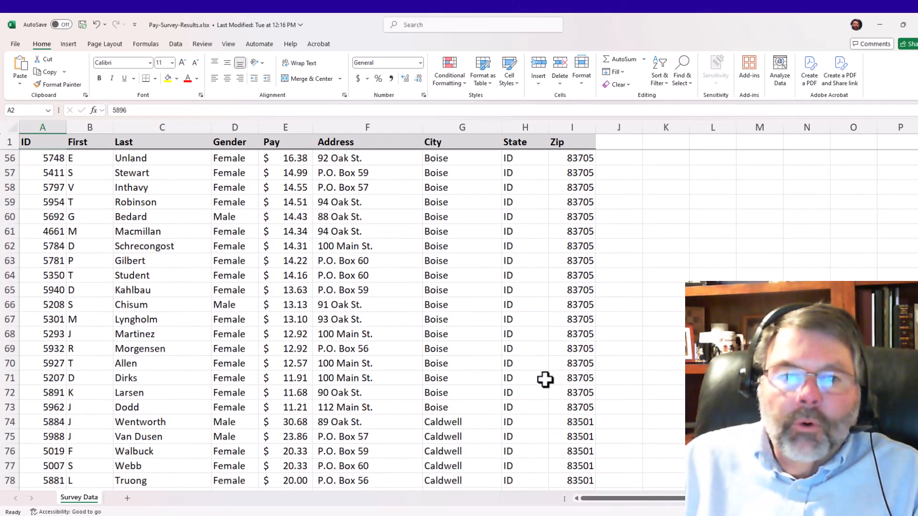
pyautogui.scroll(10, 539, 325)
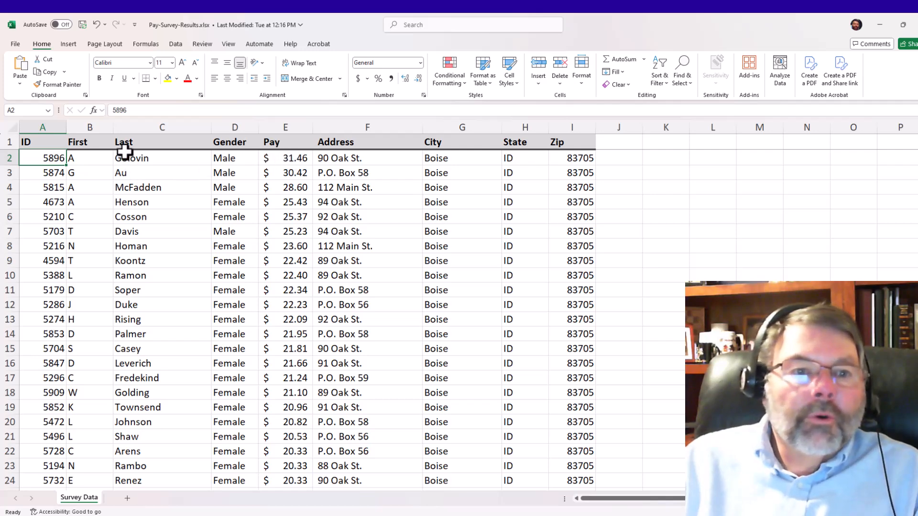
# Inspect the First, Last, Pay, City and State fields of the first record in the sorted data.
pyautogui.click(76, 158)
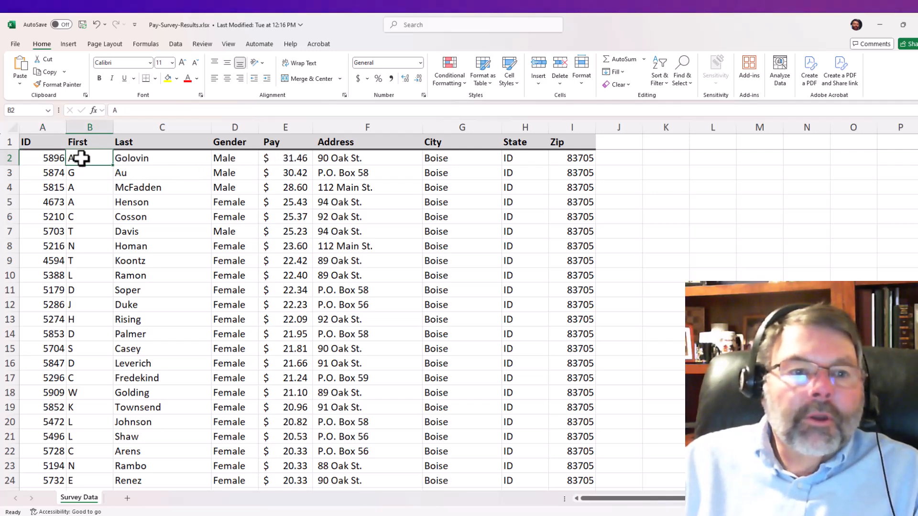
pyautogui.click(148, 157)
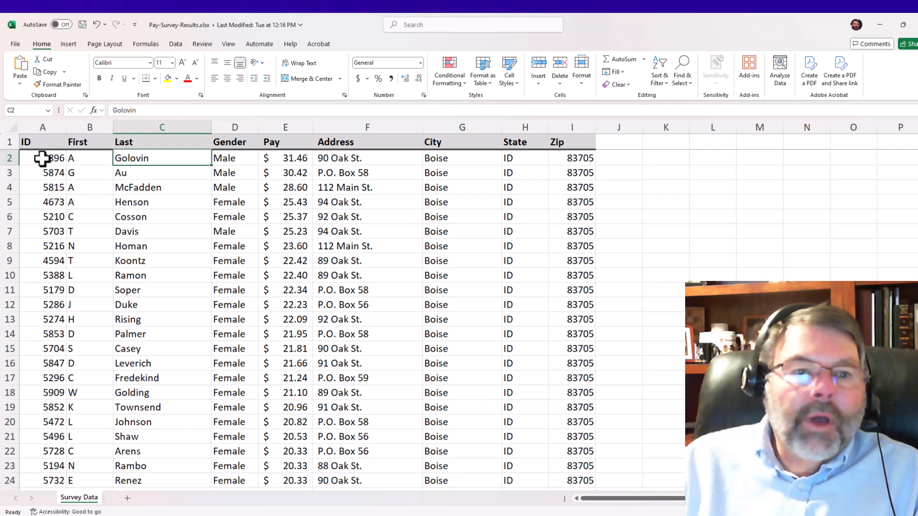
pyautogui.click(287, 158)
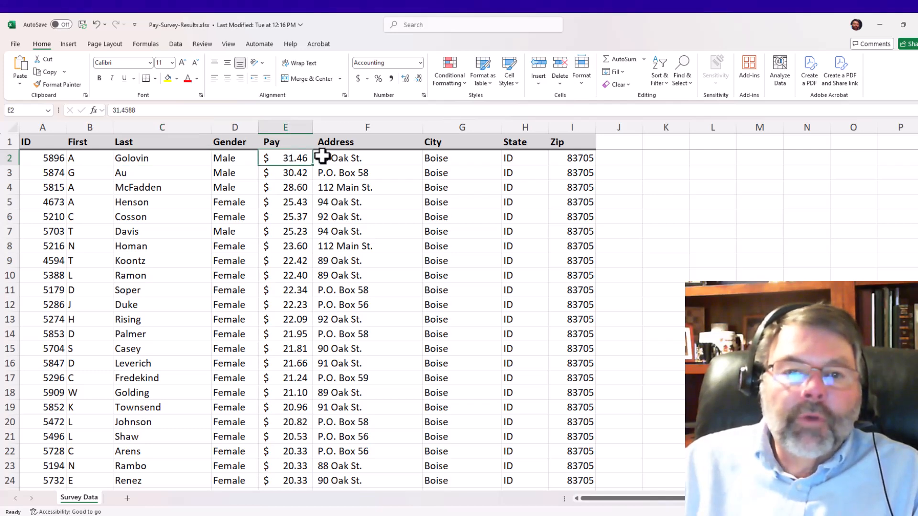
pyautogui.click(444, 157)
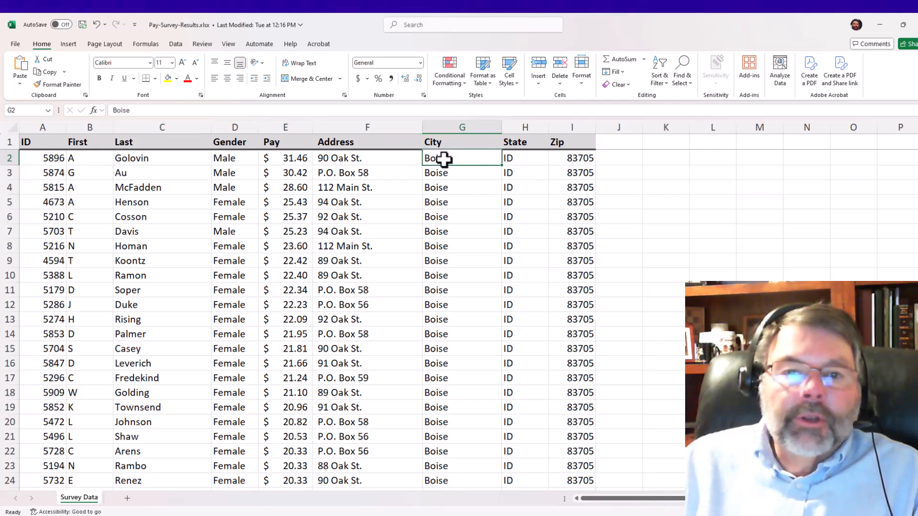
pyautogui.click(544, 158)
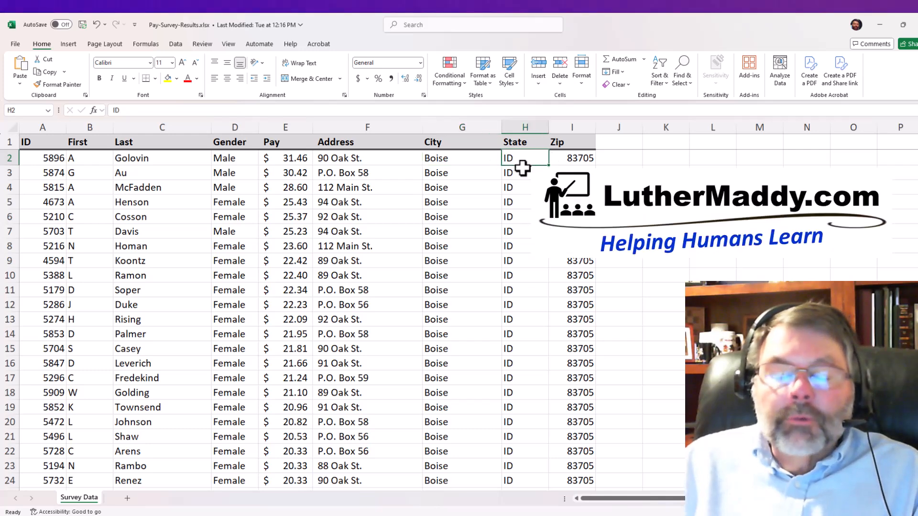